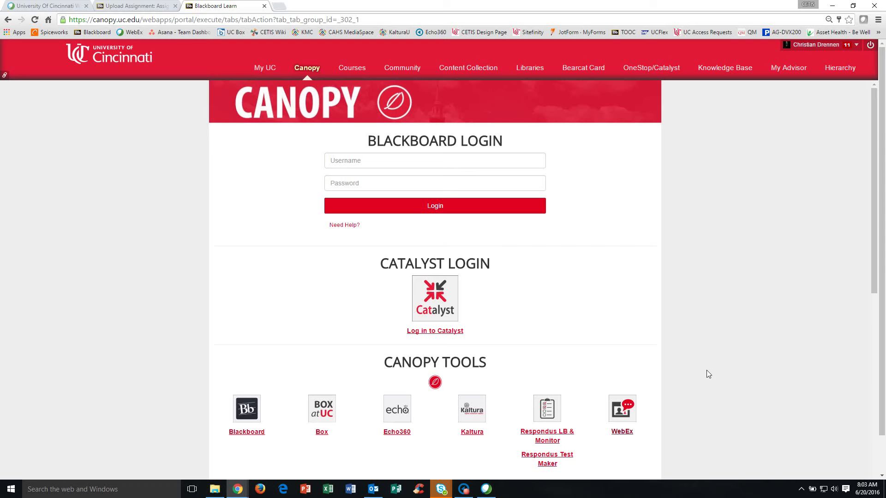
# Open the WebEx knowledge base page from the Canopy tools and view its Getting Started with WebEx section
pyautogui.click(628, 433)
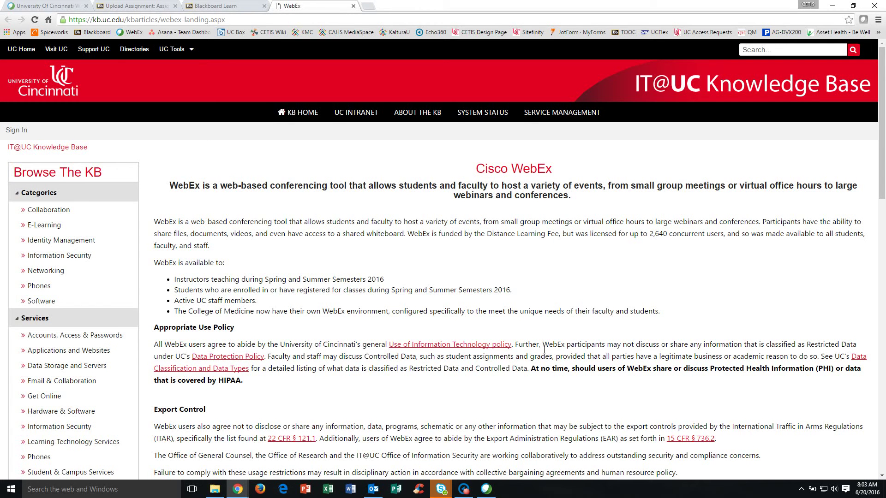
pyautogui.scroll(-7, 543, 350)
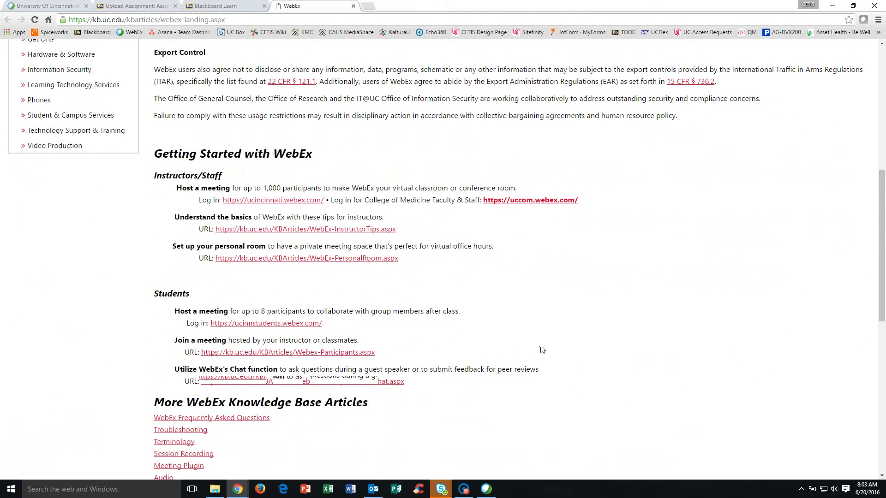
pyautogui.scroll(-1, 538, 348)
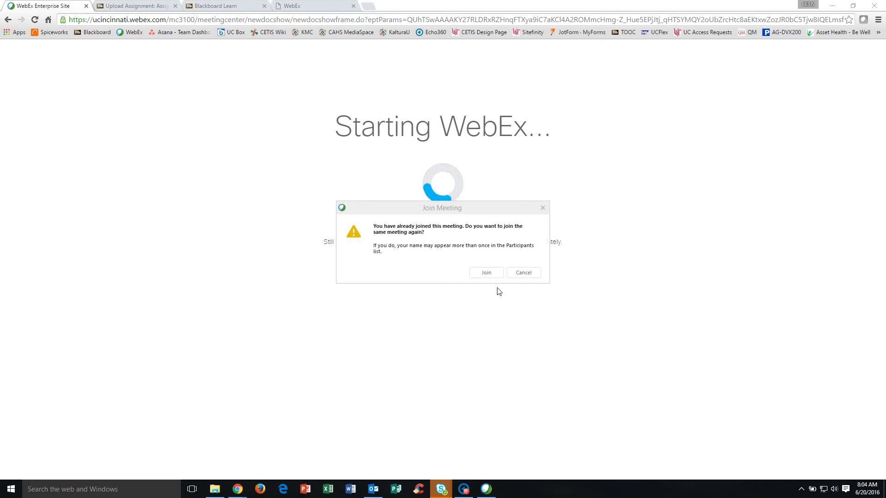
# Join the personal room meeting again and move the meeting window slightly upward
pyautogui.click(486, 273)
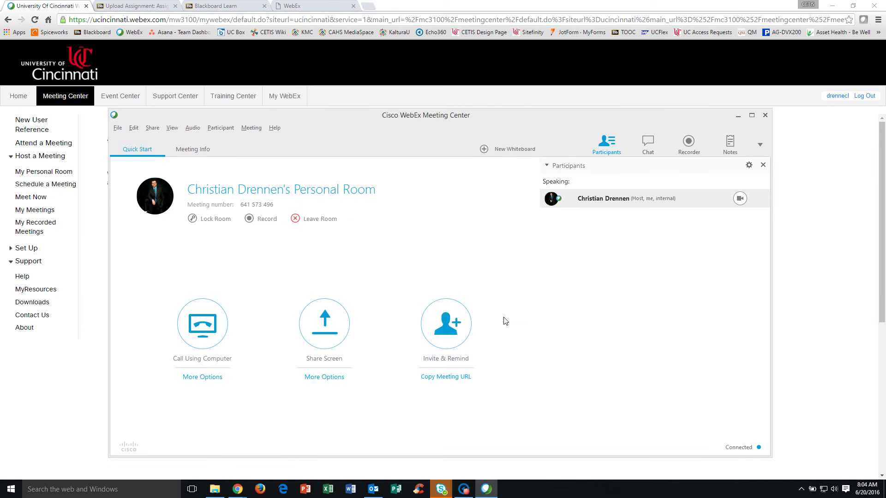
pyautogui.moveTo(513, 112); pyautogui.dragTo(517, 99)
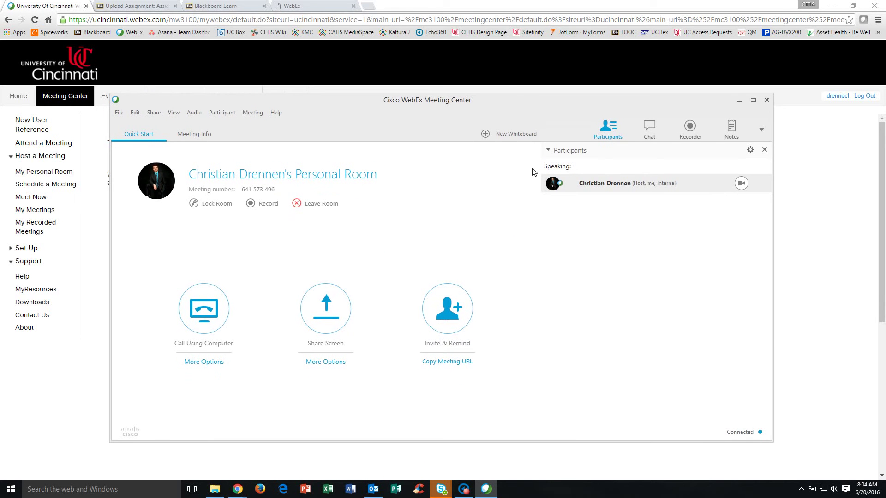
# Open the personal room invitation in the local email program, discard the message without saving and close the Invite & Remind dialog
pyautogui.click(451, 317)
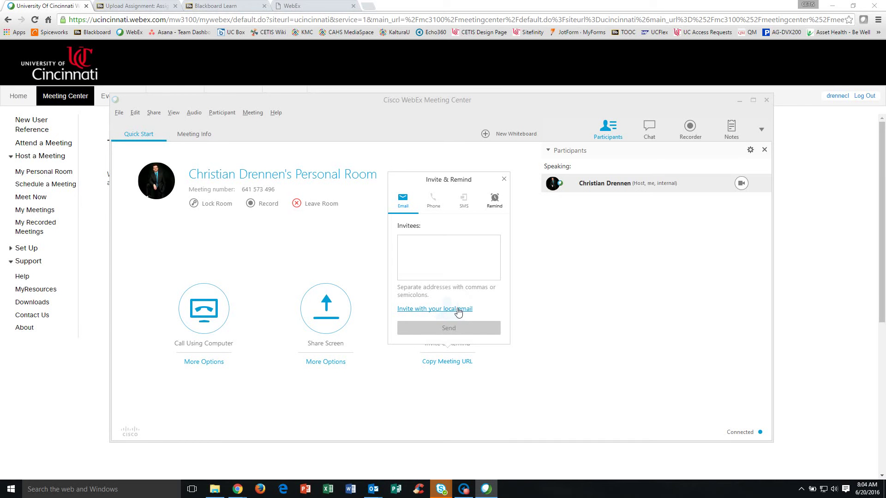
pyautogui.click(457, 309)
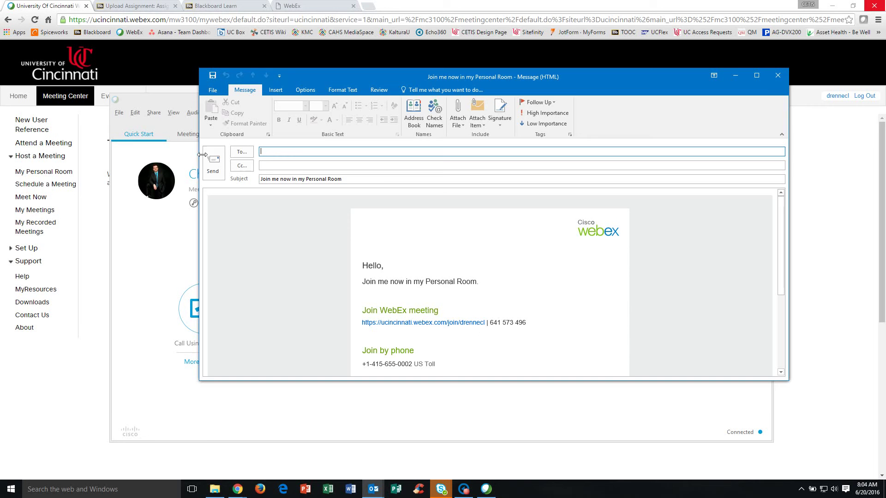
pyautogui.click(778, 76)
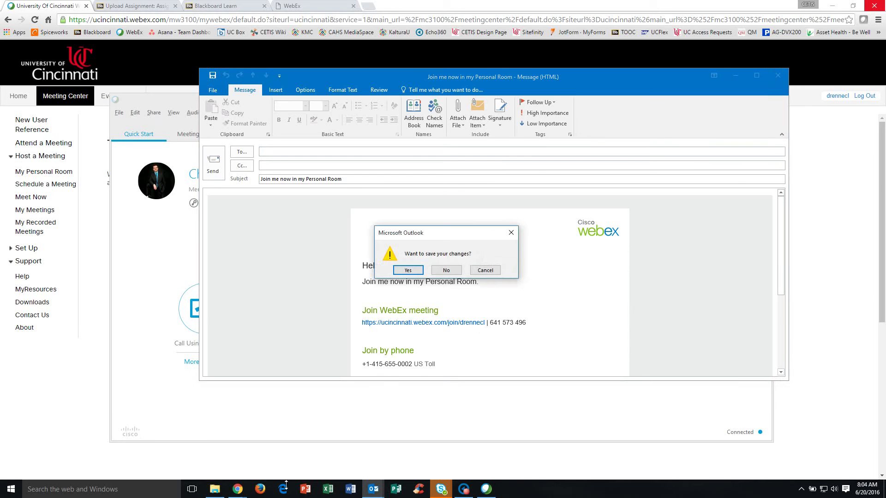
pyautogui.click(446, 272)
pyautogui.click(504, 180)
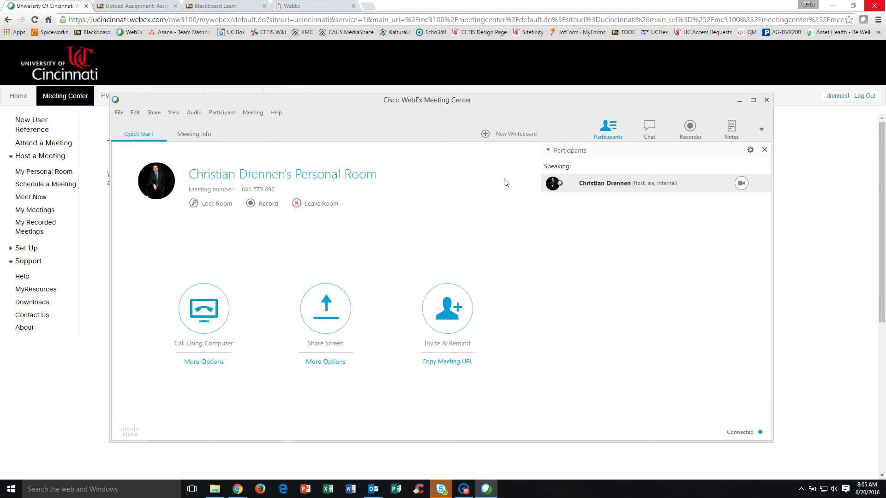
# Connect to the meeting audio using the computer and start recording the meeting
pyautogui.click(208, 311)
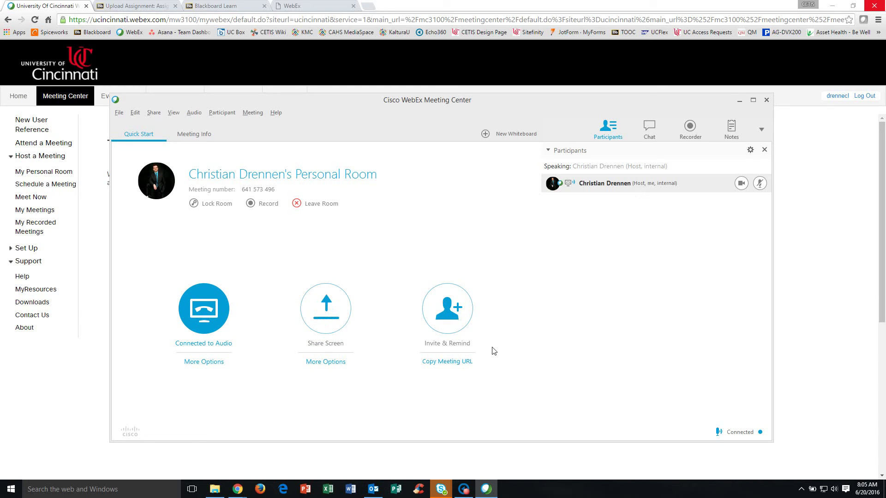
pyautogui.click(258, 208)
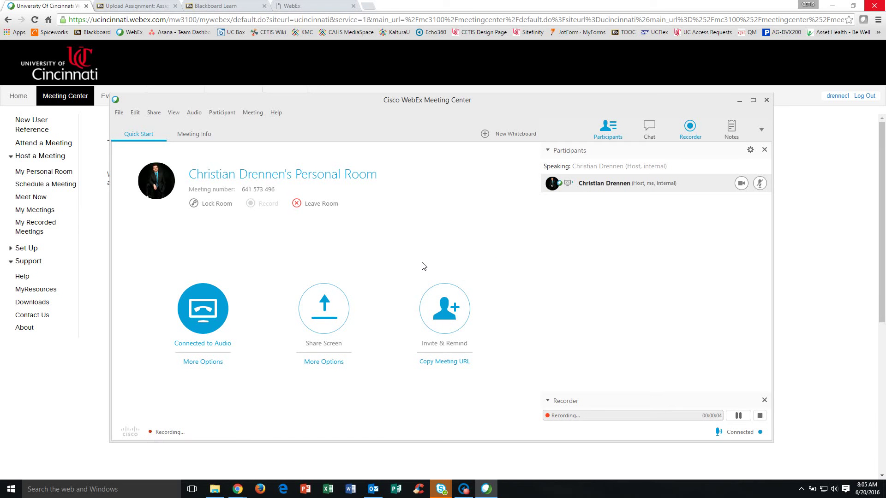
# Show the meeting chat and send the message "dsagfagaregtadfgagf" to Everyone
pyautogui.click(659, 125)
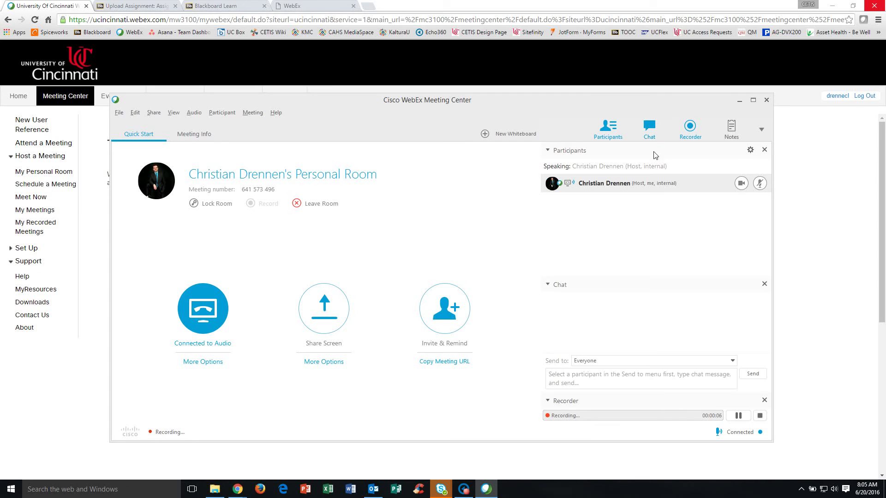
pyautogui.click(589, 376)
pyautogui.write('dsagfagaregtadfgagf')
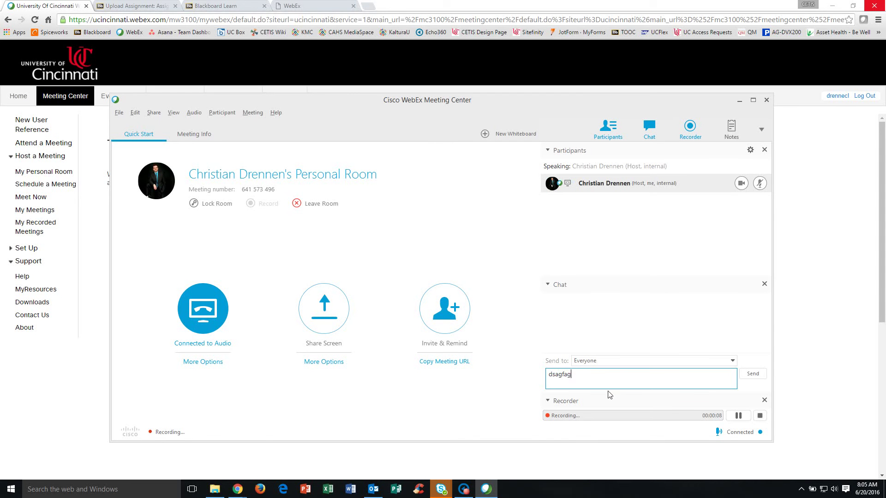
pyautogui.click(744, 377)
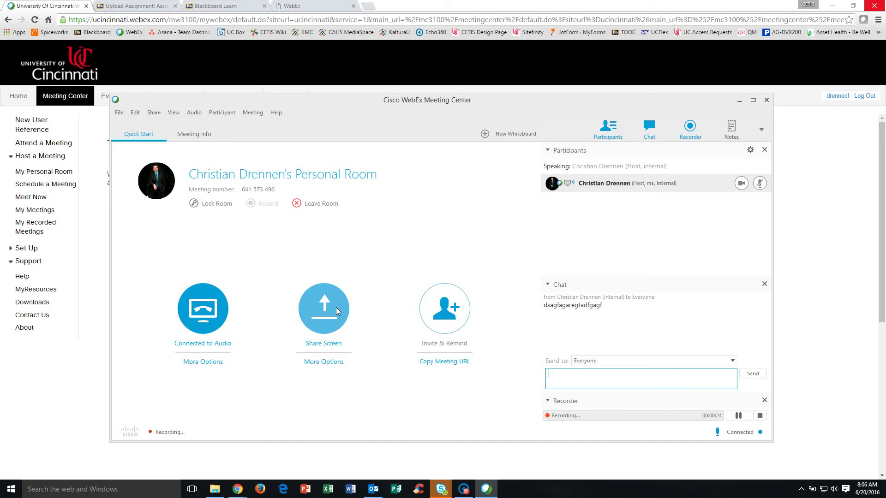
# Stop the meeting recording and leave the personal room
pyautogui.click(759, 415)
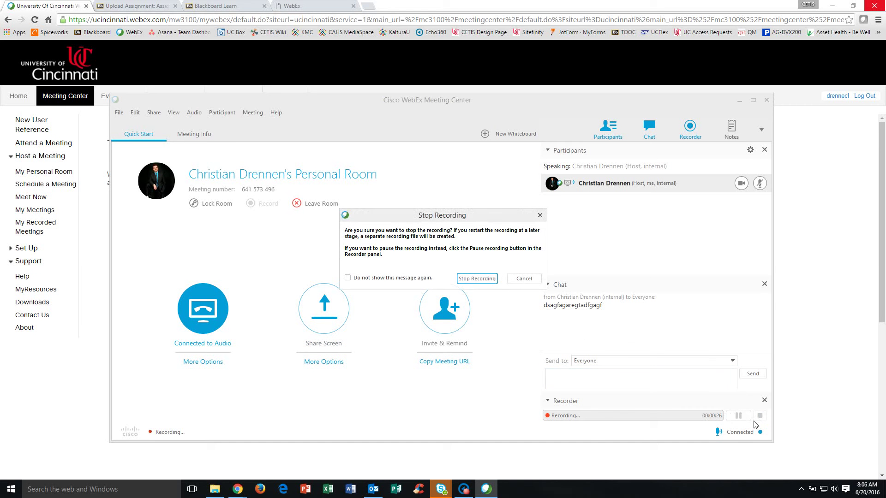
pyautogui.click(478, 279)
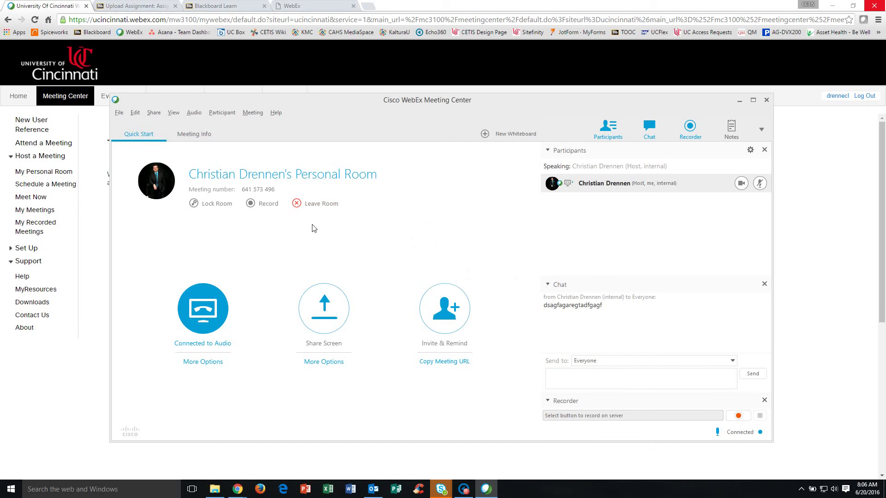
pyautogui.click(314, 206)
pyautogui.click(477, 225)
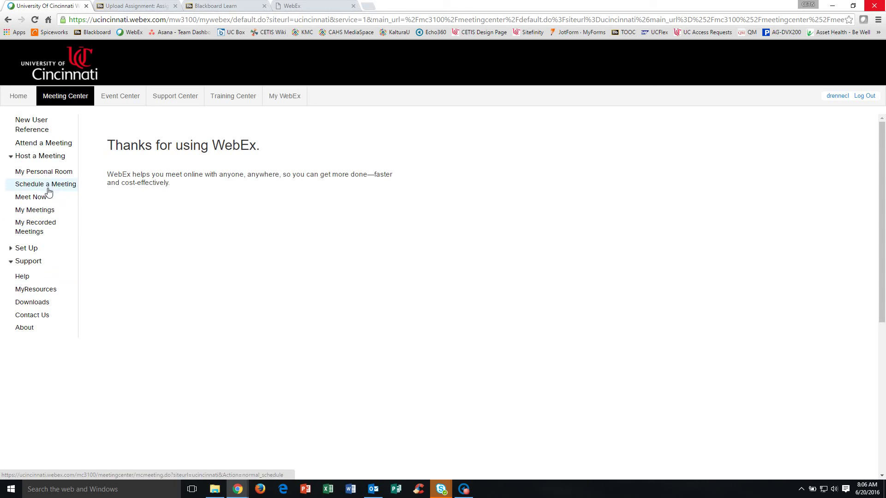
# Download the recording created 6/20/16 7:56 am from My Recorded Meetings
pyautogui.click(41, 223)
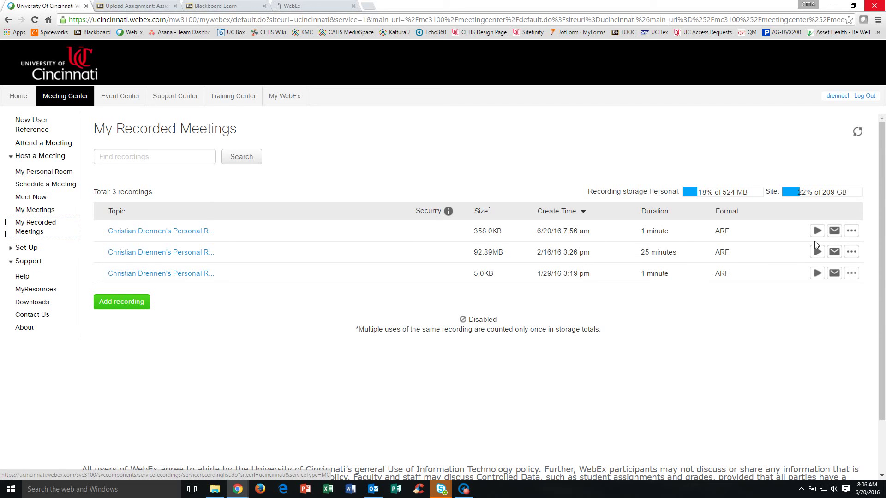
pyautogui.click(851, 233)
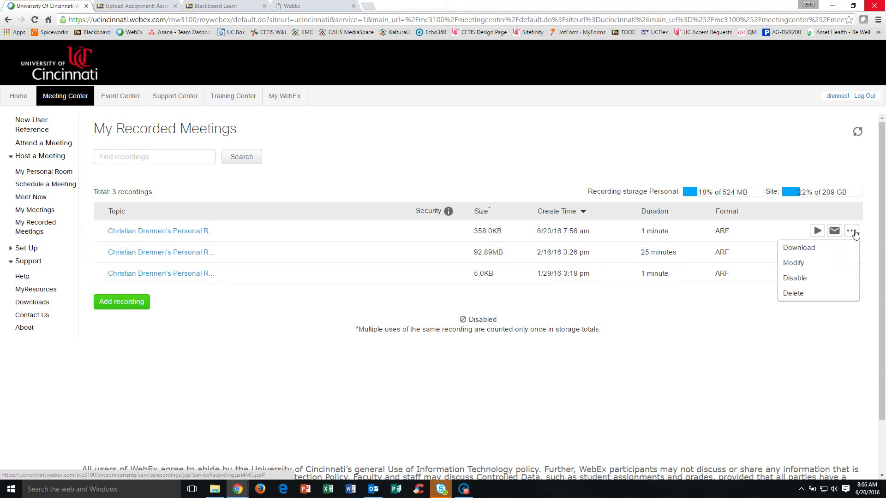
pyautogui.click(800, 248)
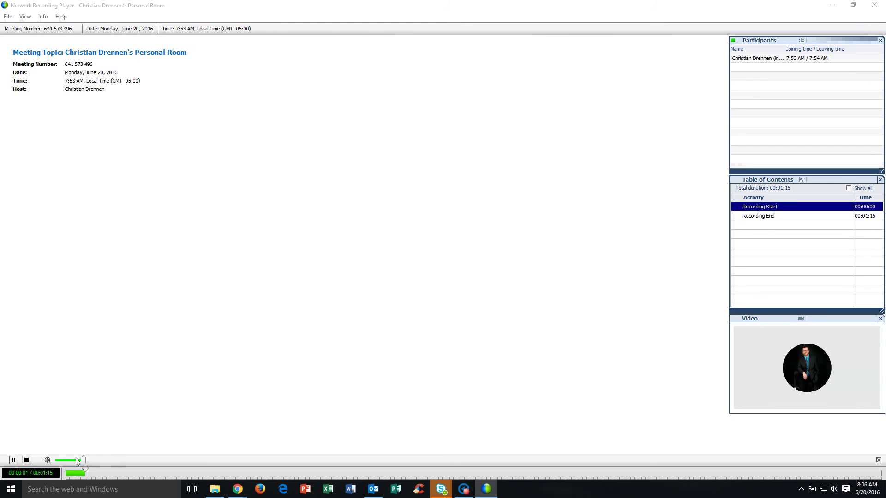
# Stop the recording's playback and open its format conversion to MP4 (MPEG-4)
pyautogui.click(27, 461)
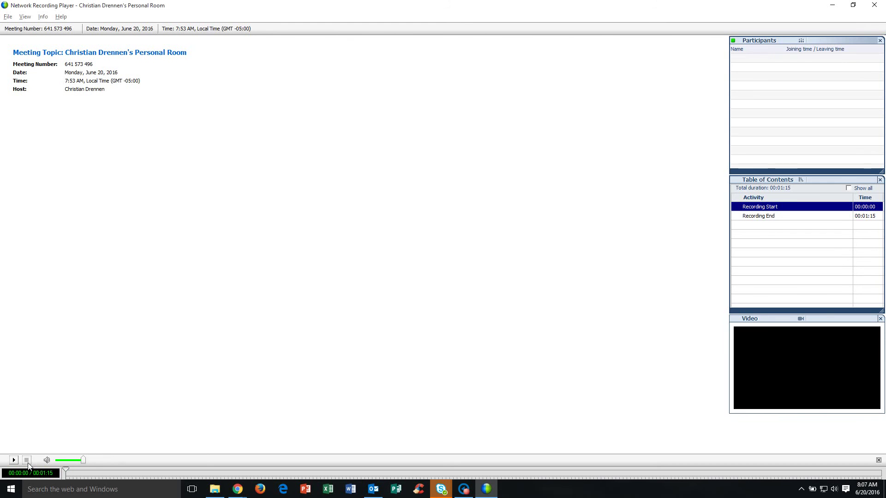
pyautogui.click(9, 18)
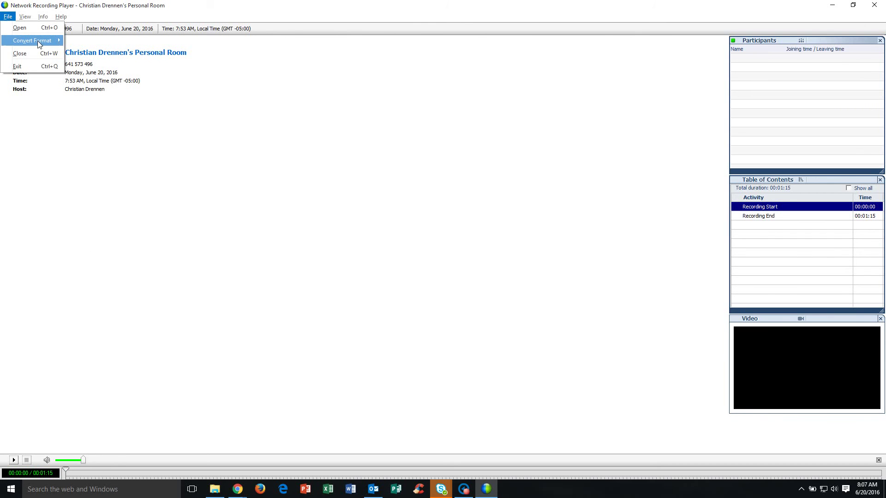
pyautogui.moveTo(37, 40)
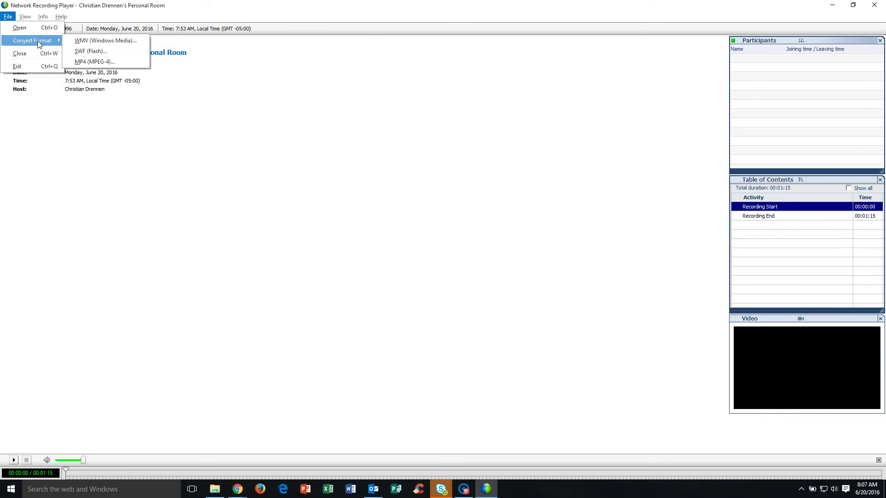
pyautogui.click(99, 65)
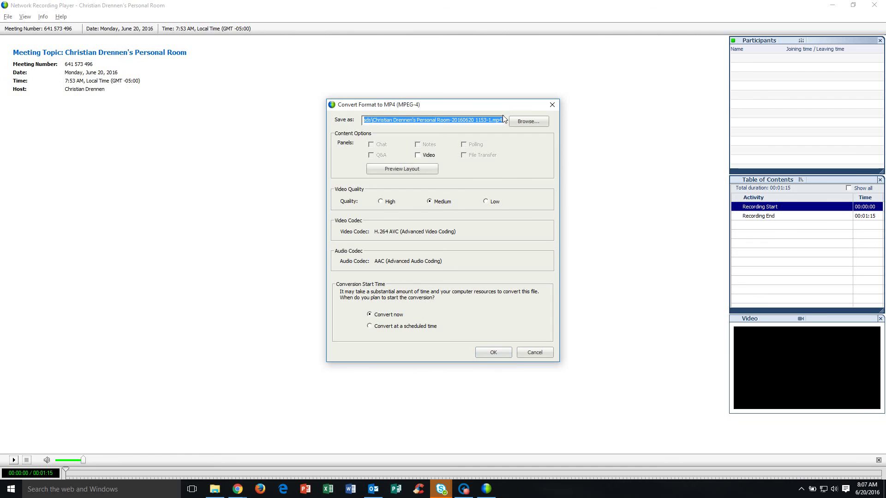
# Set the converted recording to save in the Videos folder as "meeting 1"
pyautogui.click(544, 122)
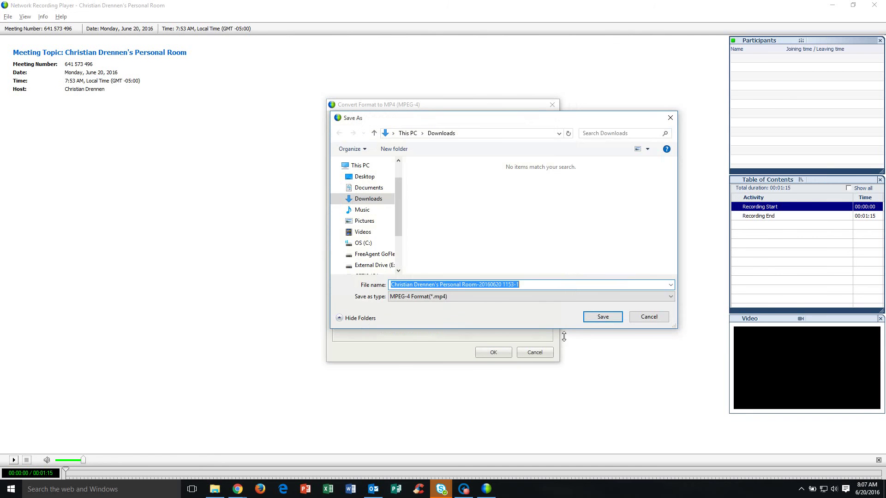
pyautogui.click(374, 236)
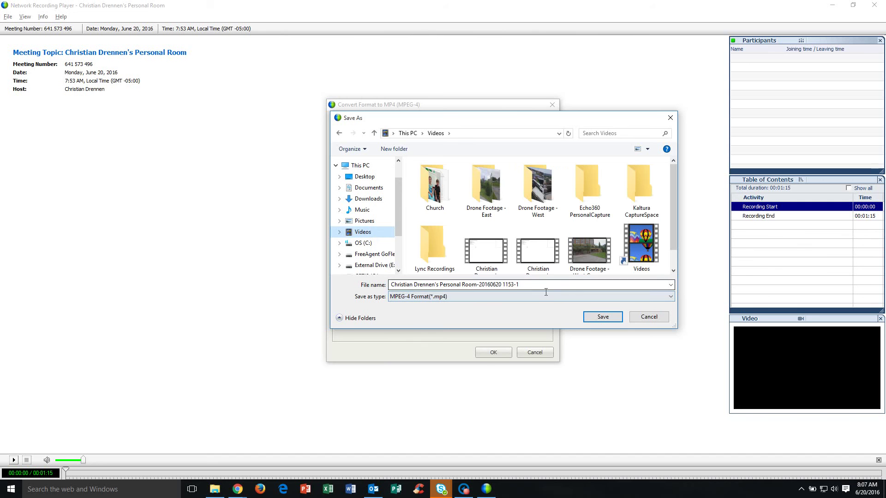
pyautogui.write('meeting 1')
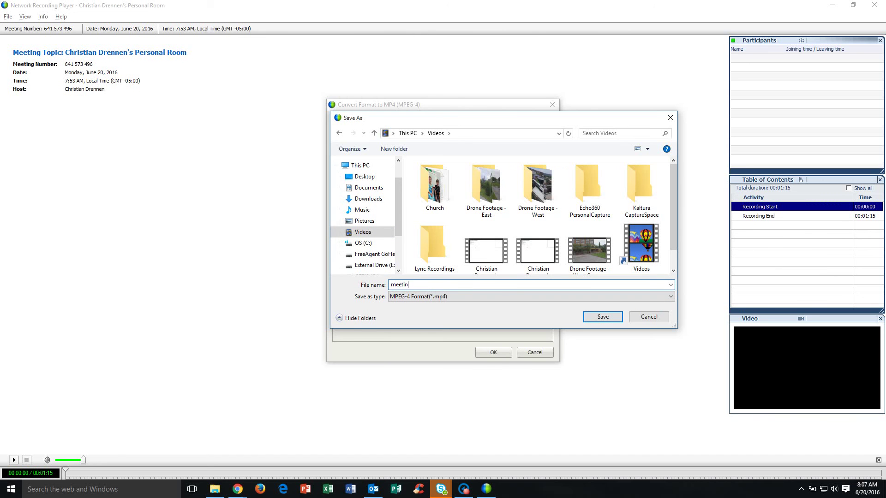
pyautogui.click(607, 316)
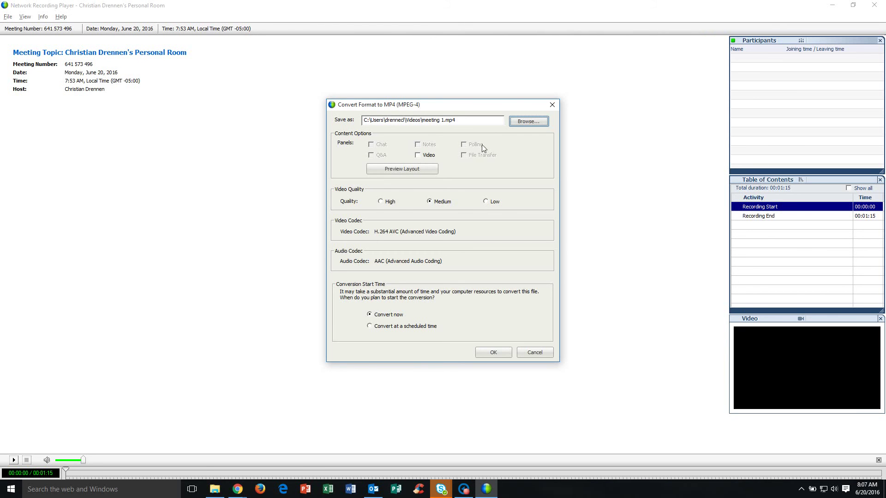
# Include the Video panel, set the video quality to High and start the MP4 conversion
pyautogui.click(423, 159)
pyautogui.click(380, 202)
pyautogui.click(485, 353)
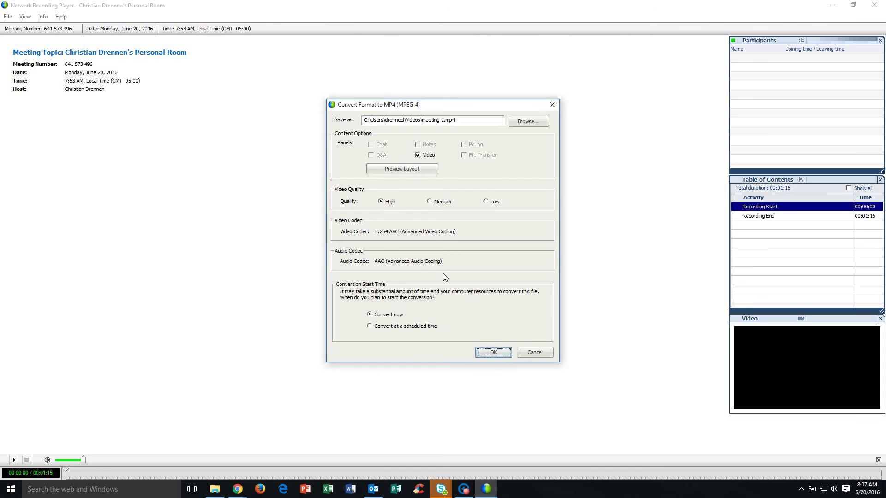
pyautogui.click(443, 275)
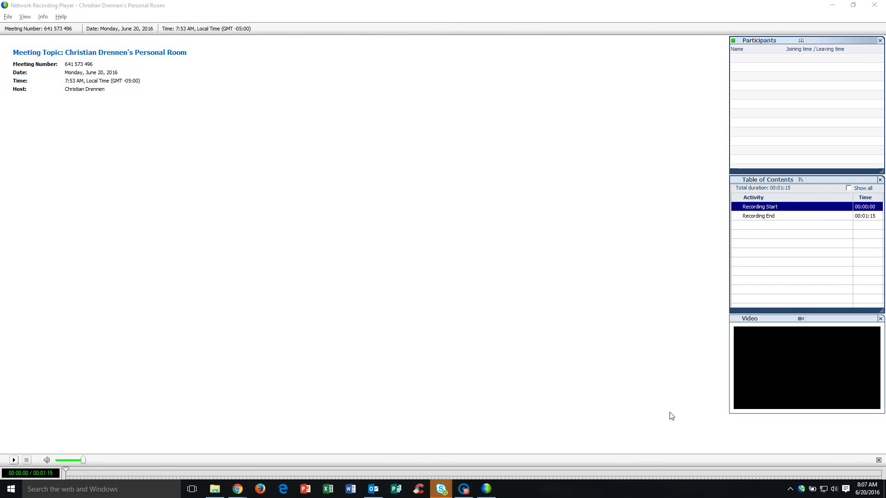
pyautogui.moveTo(803, 491)
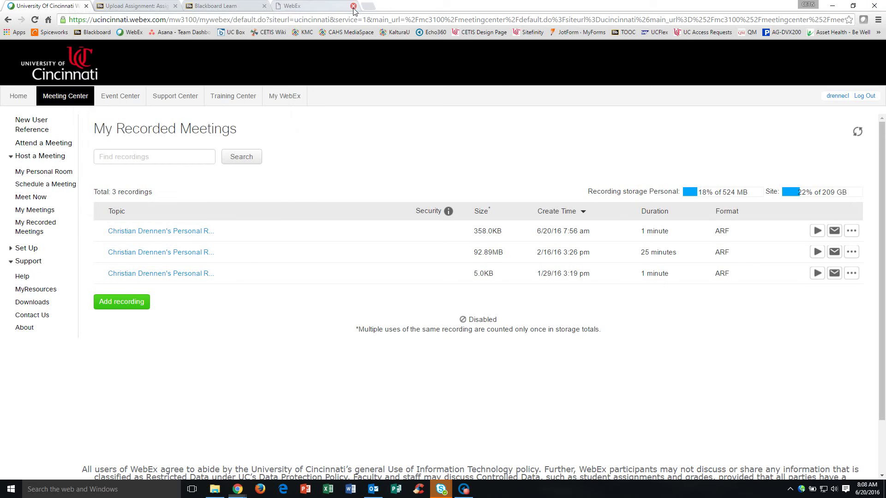
# Close the WebEx and Blackboard Learn pages in the browser and switch to the Upload Assignment page
pyautogui.click(353, 6)
pyautogui.click(264, 6)
pyautogui.click(140, 7)
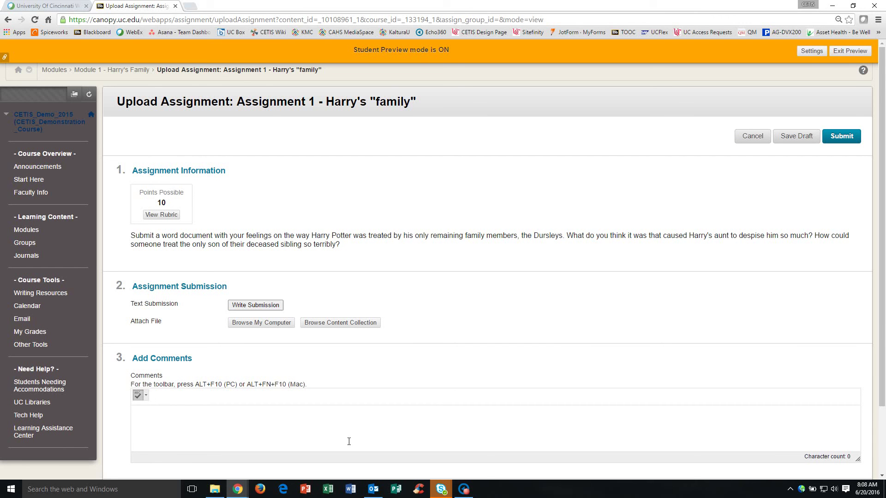
# Start a written text submission for Assignment 1 and open the Kaltura Media mashup for it
pyautogui.click(268, 309)
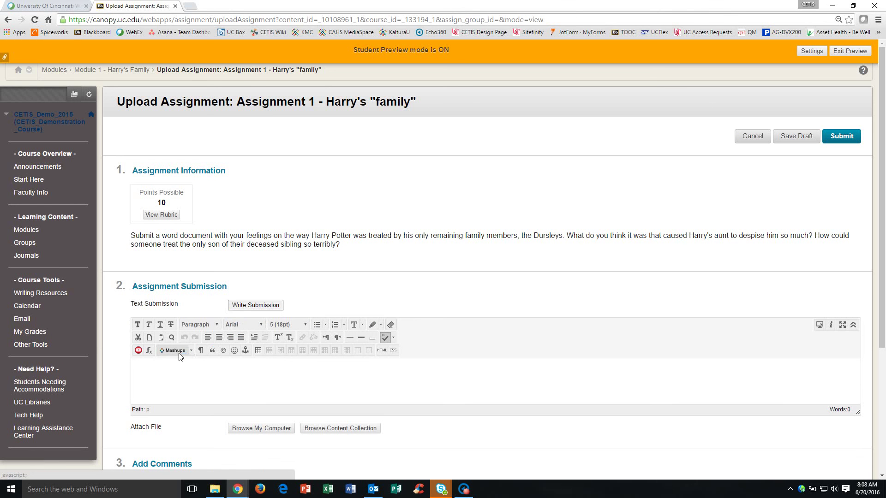
pyautogui.click(191, 351)
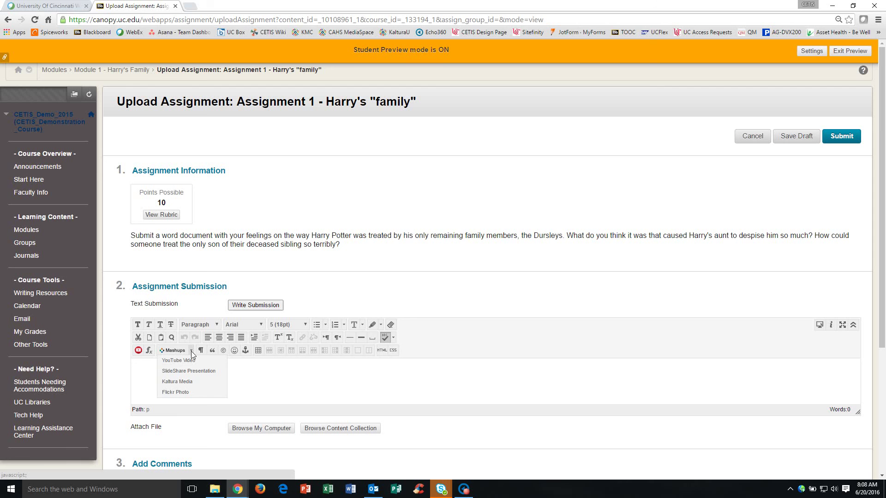
pyautogui.click(192, 383)
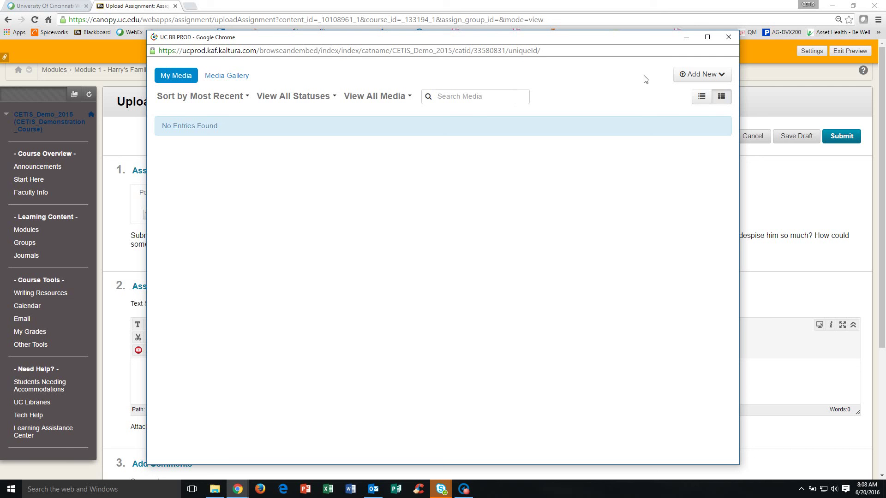
# Upload the "meeting 1" video file from the Videos folder as new media in My Media
pyautogui.click(693, 76)
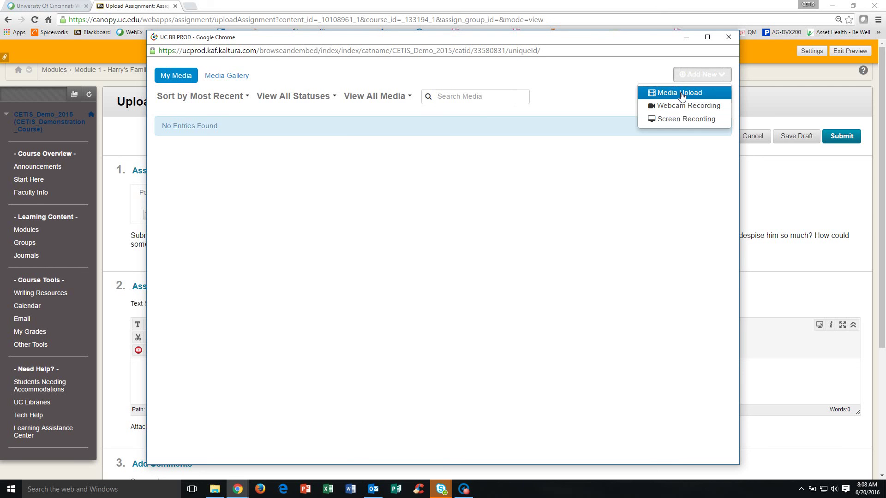
pyautogui.click(681, 93)
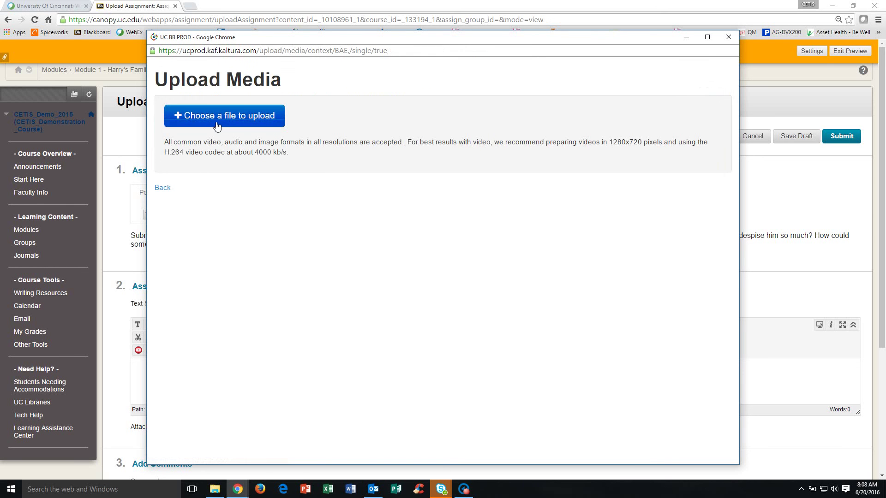
pyautogui.click(219, 121)
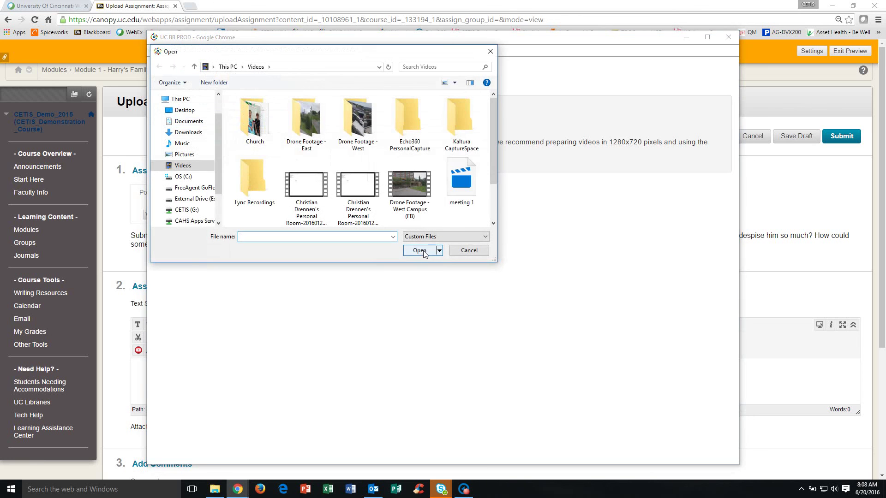
pyautogui.scroll(-1, 496, 152)
pyautogui.click(463, 160)
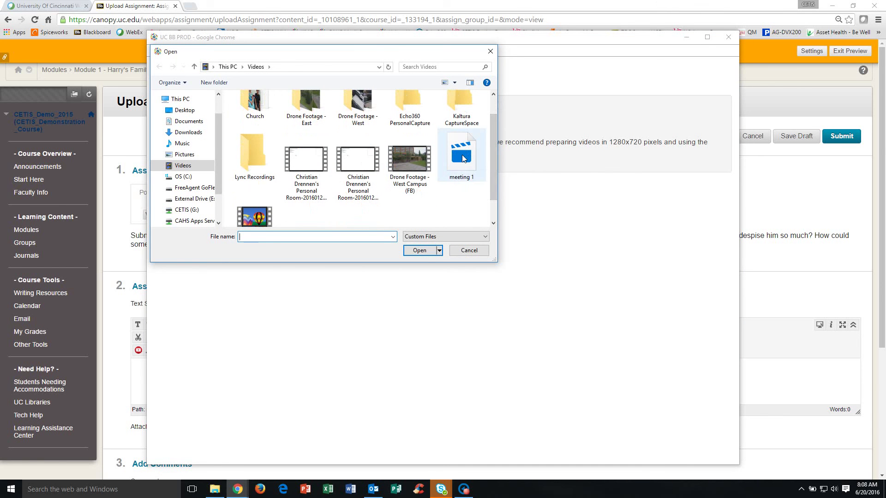
pyautogui.click(420, 250)
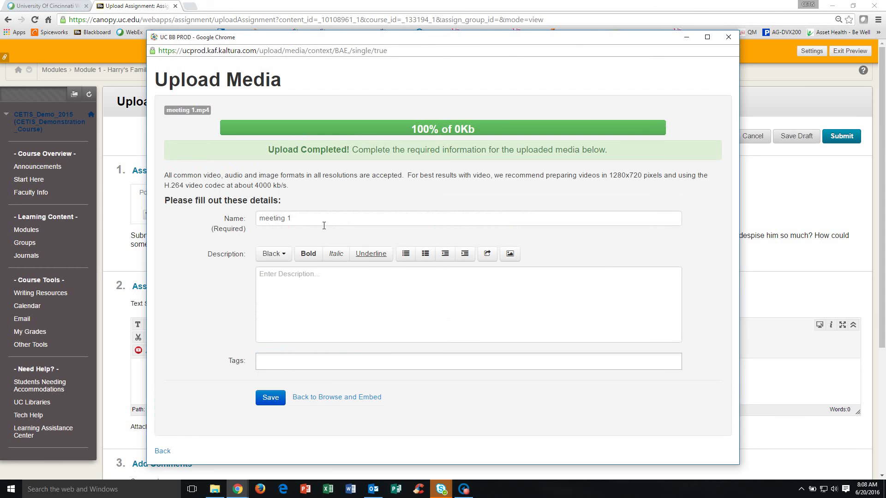
pyautogui.click(311, 223)
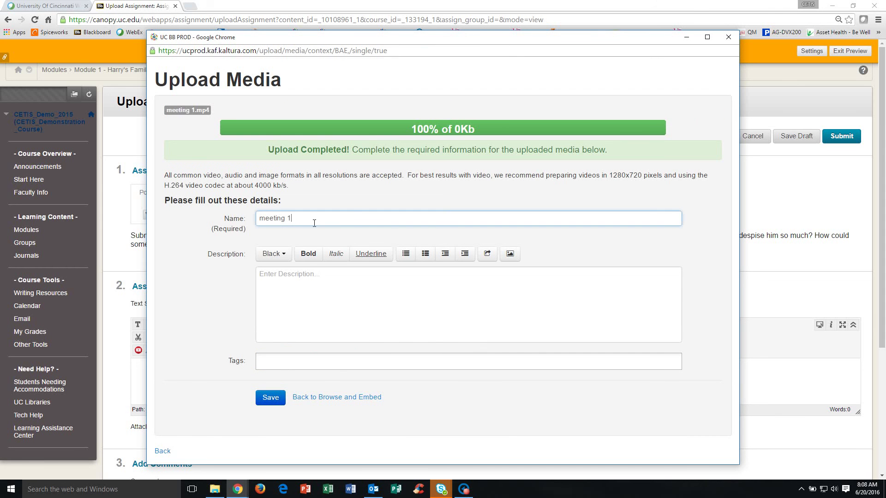
pyautogui.moveTo(314, 223); pyautogui.dragTo(230, 232)
pyautogui.click(286, 297)
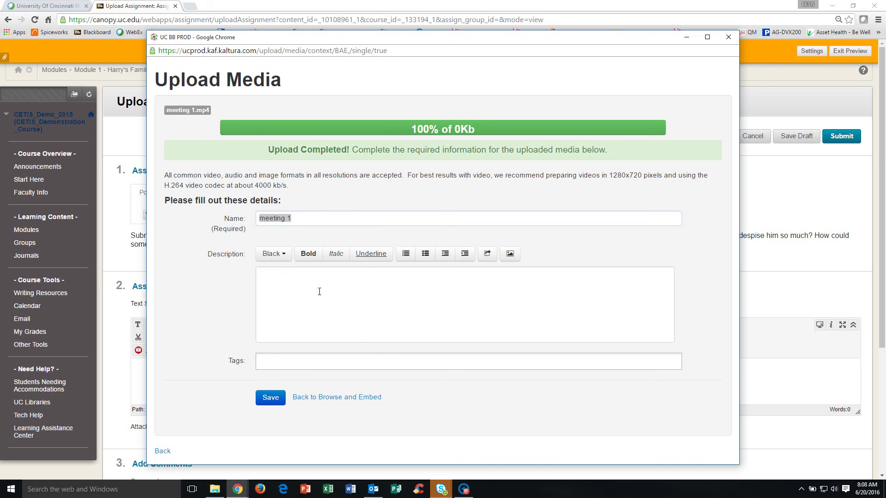
# Tag the uploaded media with kaf_global_channel, hi7050 and the suggested bbuser tag bearing the person's full name, and save its details
pyautogui.click(313, 367)
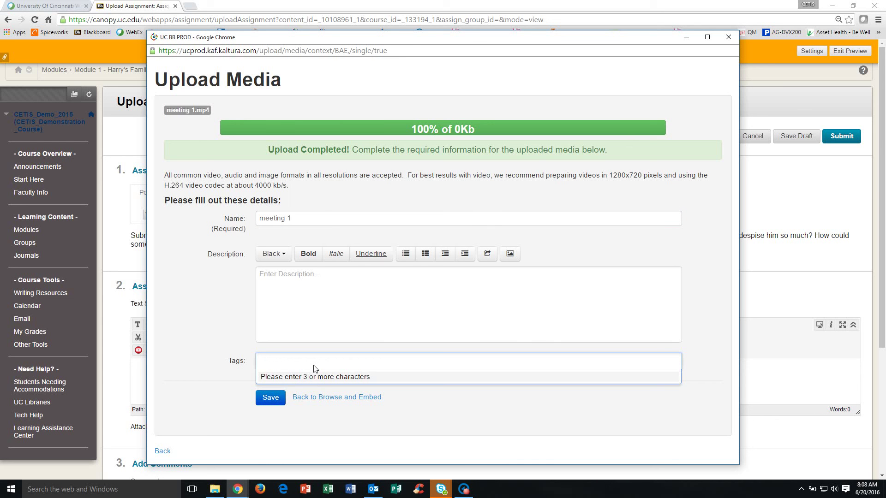
pyautogui.write('kaf_')
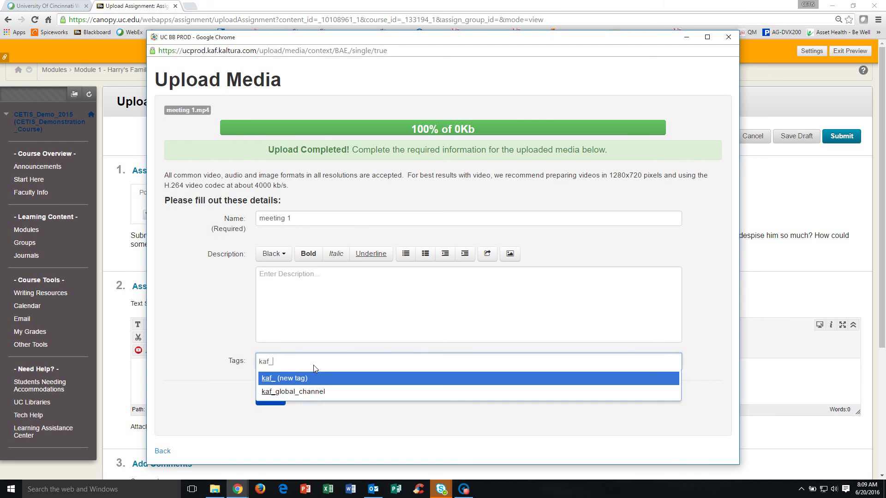
pyautogui.click(323, 392)
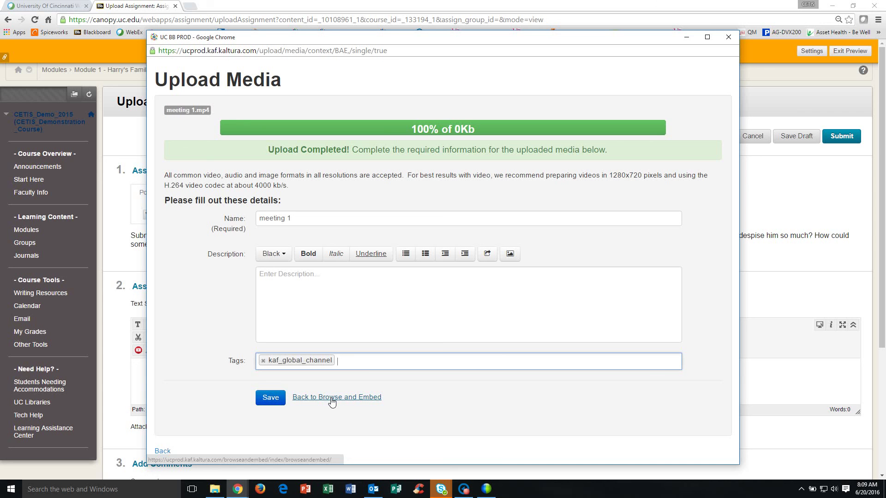
pyautogui.write('hi7050')
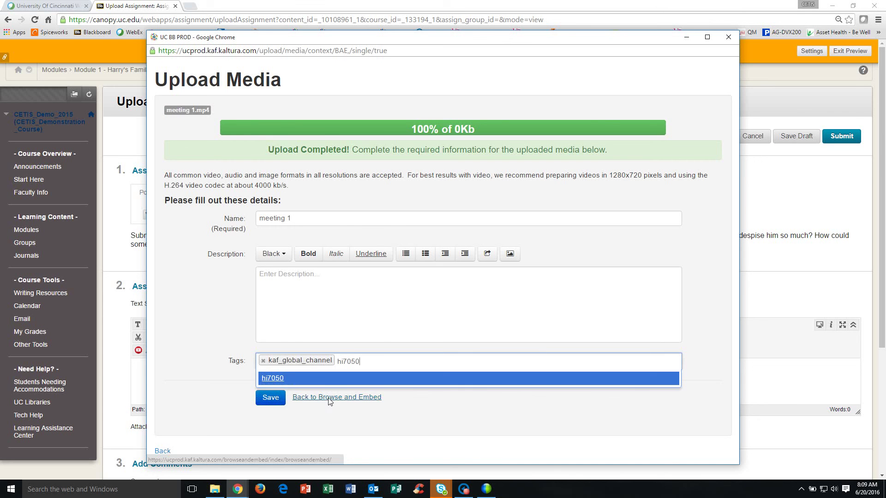
pyautogui.press('Return')
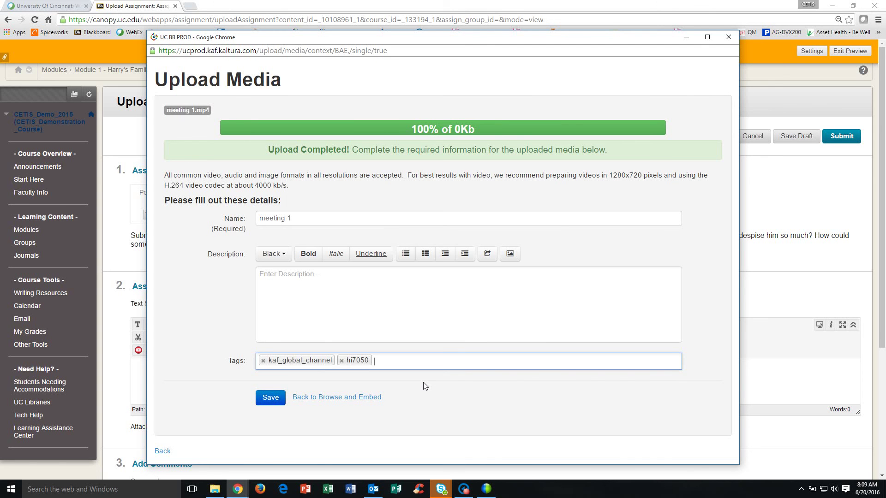
pyautogui.write('drennen')
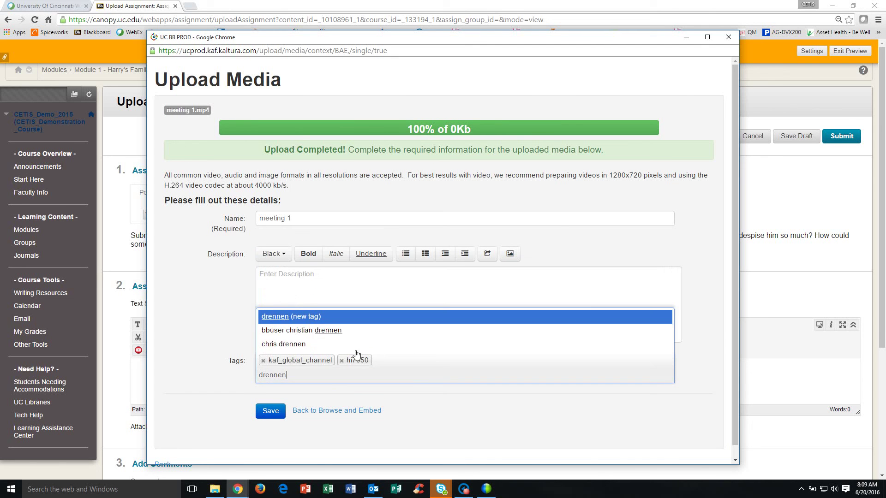
pyautogui.click(331, 331)
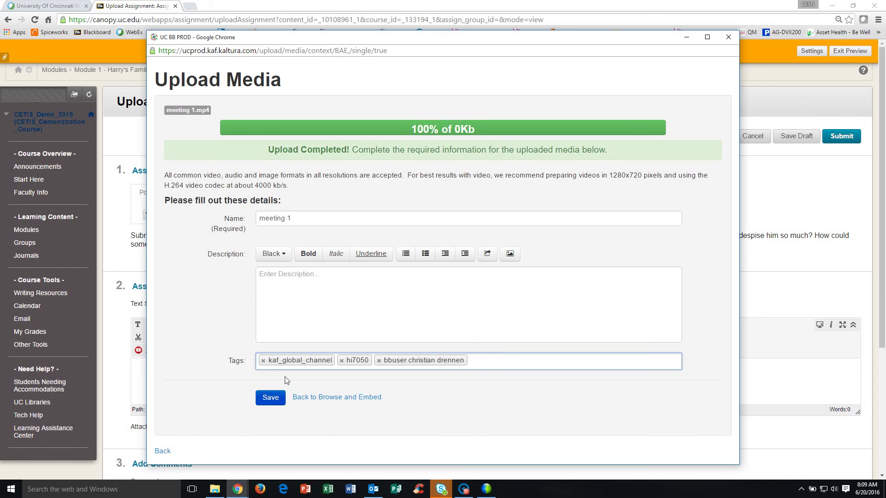
pyautogui.click(273, 399)
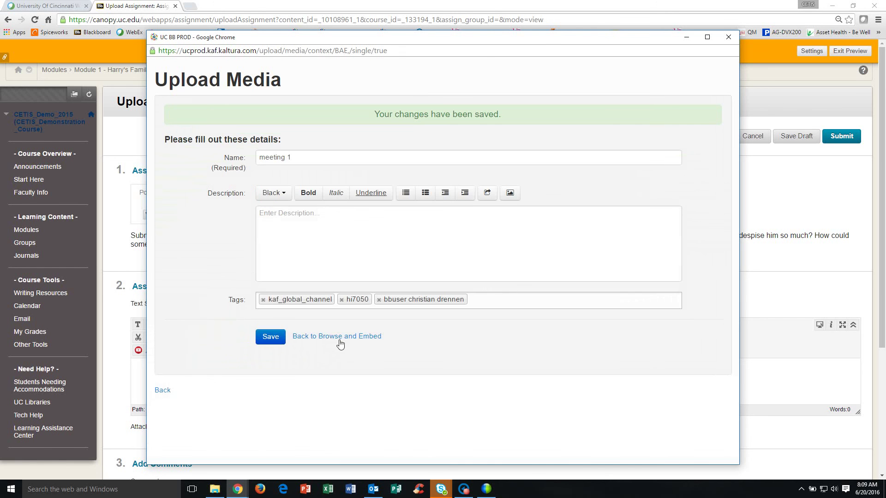
# Embed the uploaded "meeting 1" video in the text submission and submit Assignment 1
pyautogui.click(339, 341)
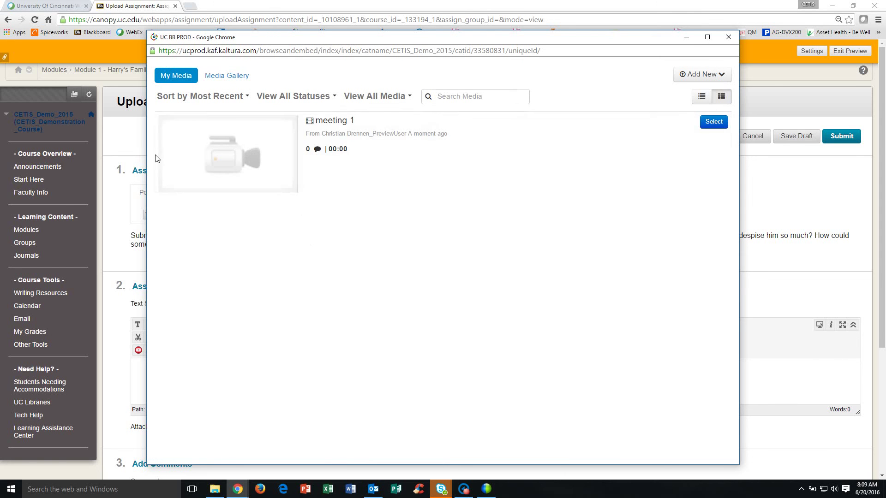
pyautogui.click(713, 124)
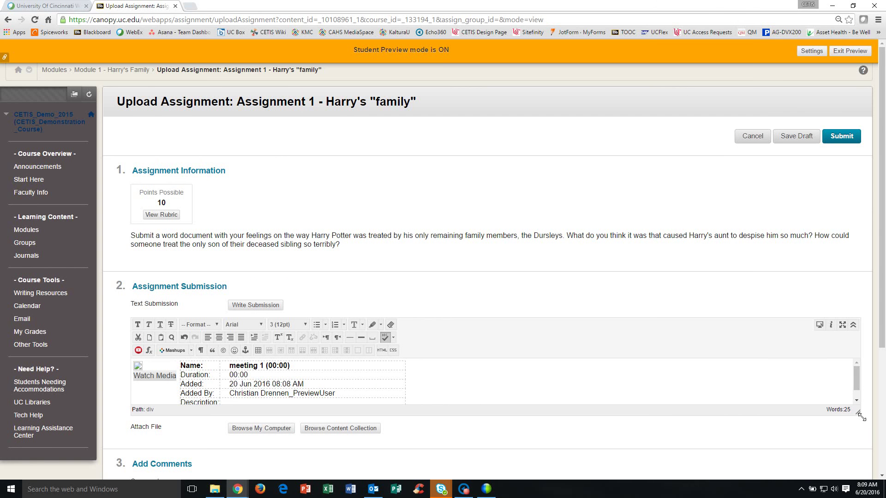
pyautogui.moveTo(857, 411); pyautogui.dragTo(857, 445)
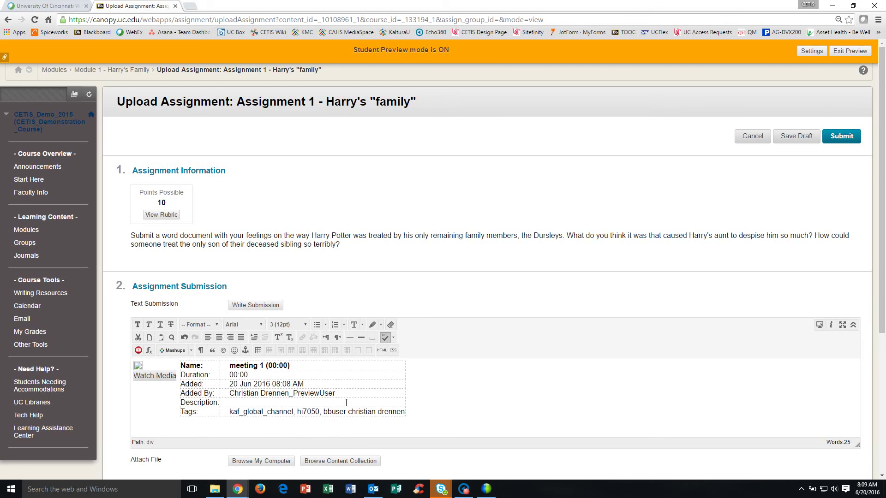
pyautogui.scroll(-5, 484, 463)
pyautogui.click(846, 448)
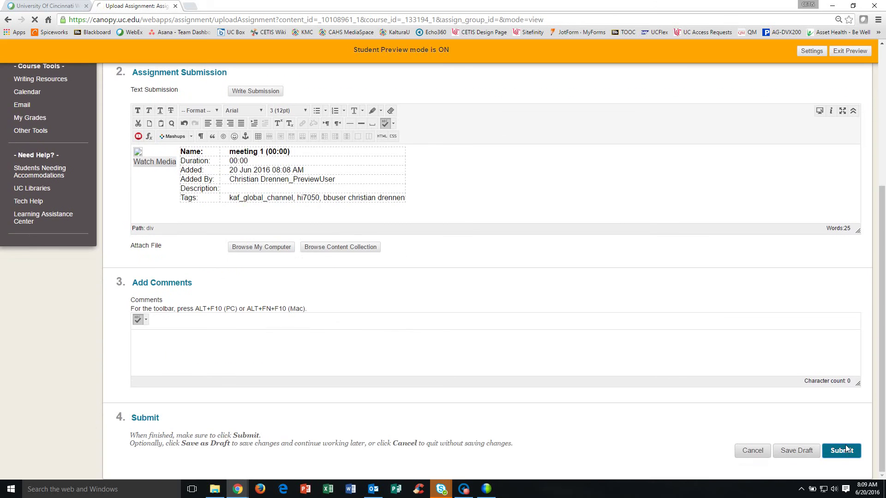